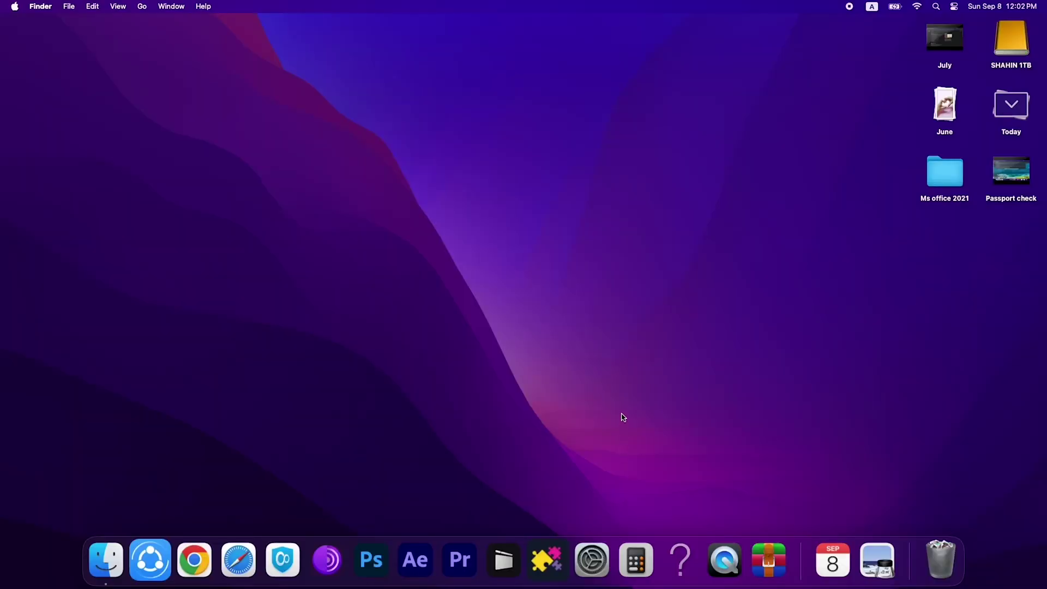
# Turn Wi-Fi off from the menu bar
pyautogui.click(917, 6)
pyautogui.click(917, 6)
pyautogui.click(917, 6)
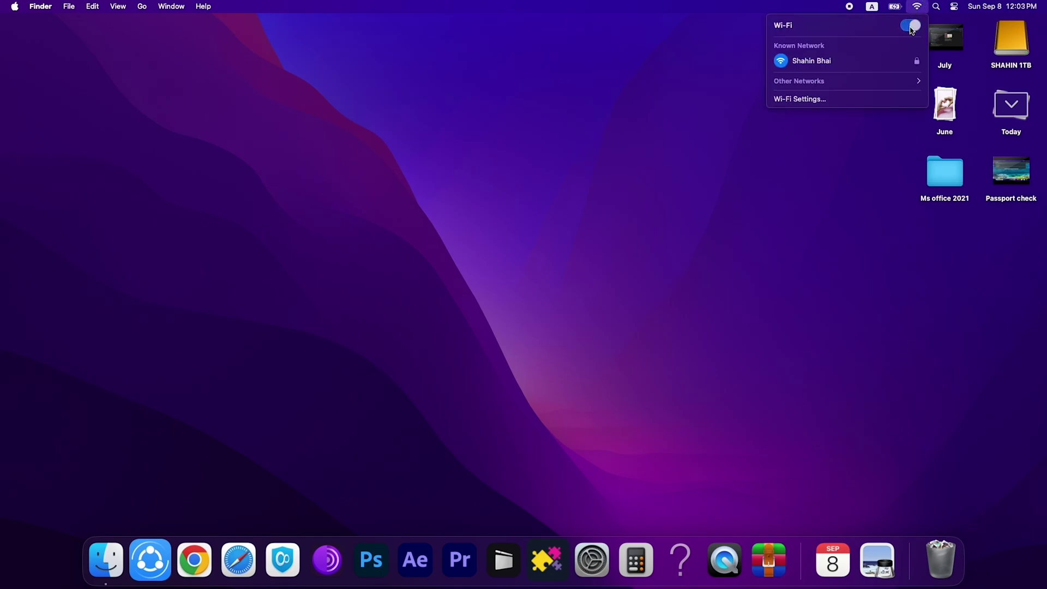
pyautogui.click(910, 29)
pyautogui.click(666, 176)
# Open the Ms office 2021 folder and launch the Setup.16.70.pkg installer
pyautogui.click(948, 172)
pyautogui.doubleClick(948, 172)
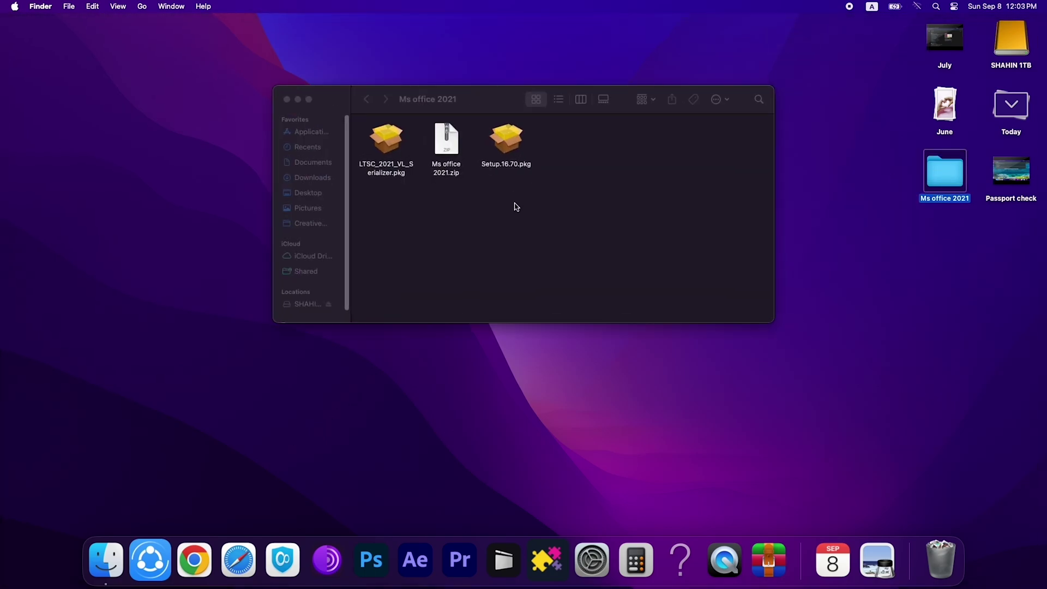
pyautogui.click(513, 143)
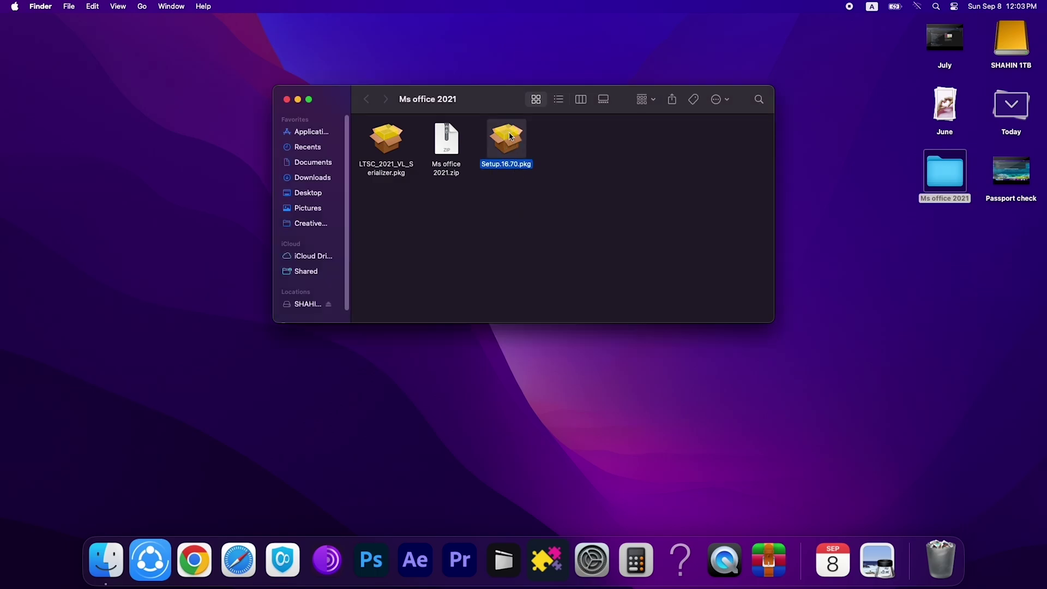
pyautogui.doubleClick(511, 145)
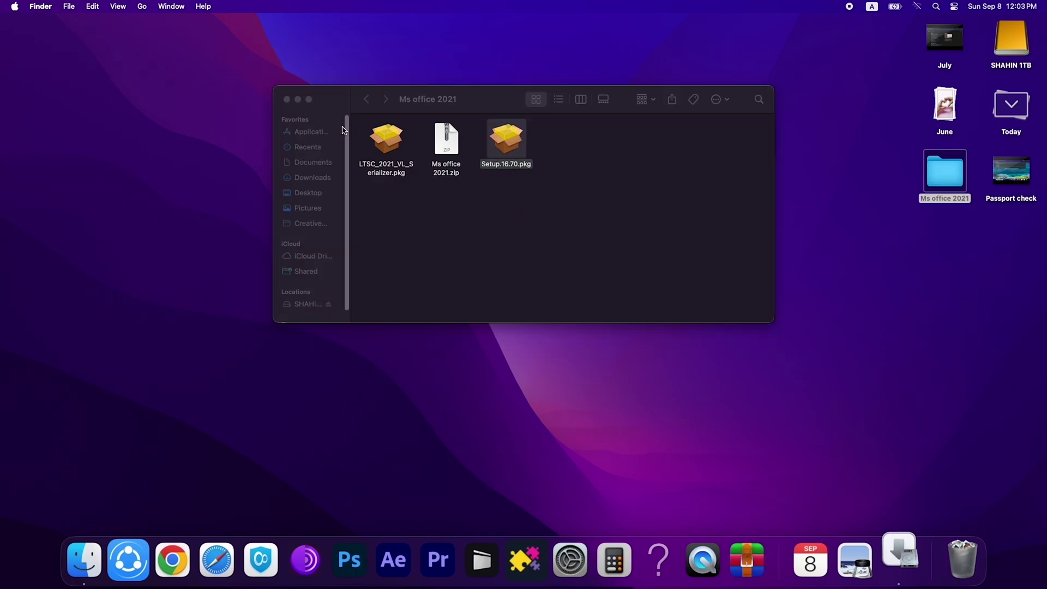
# Move past the introduction and agree to the Office software license
pyautogui.click(298, 100)
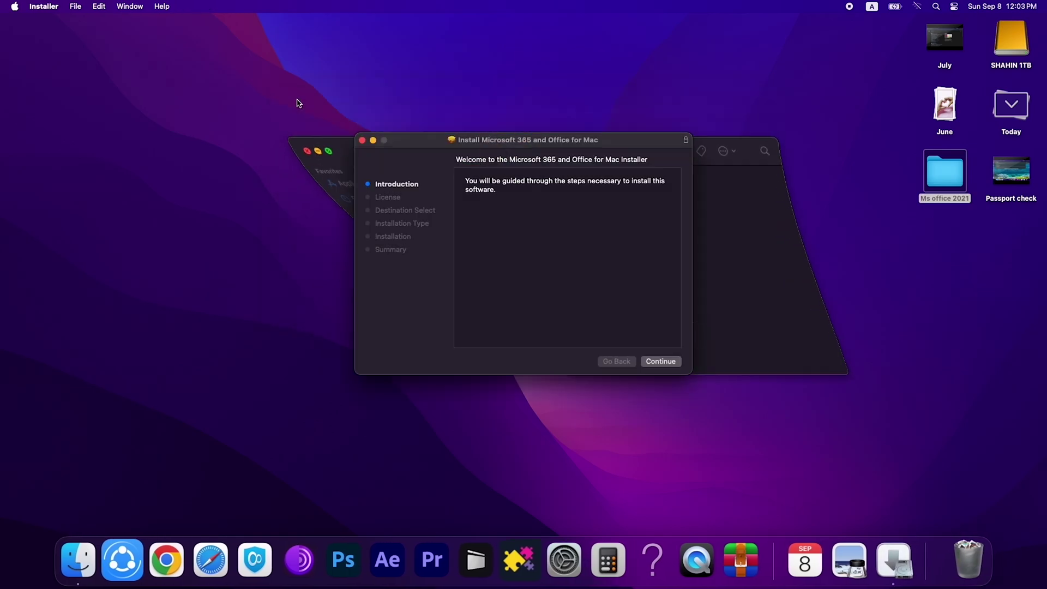
pyautogui.click(668, 364)
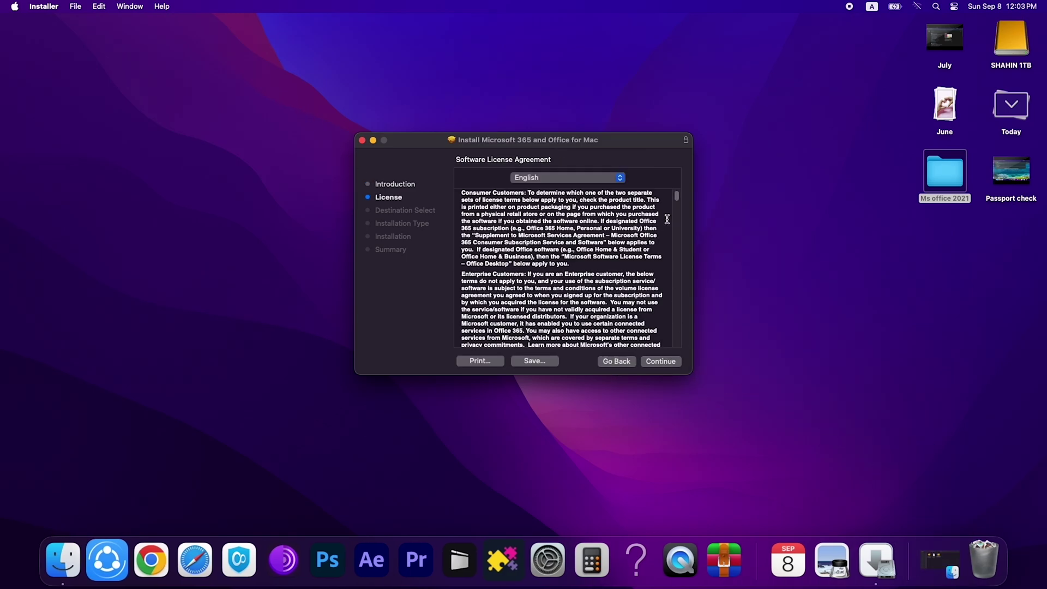
pyautogui.click(664, 364)
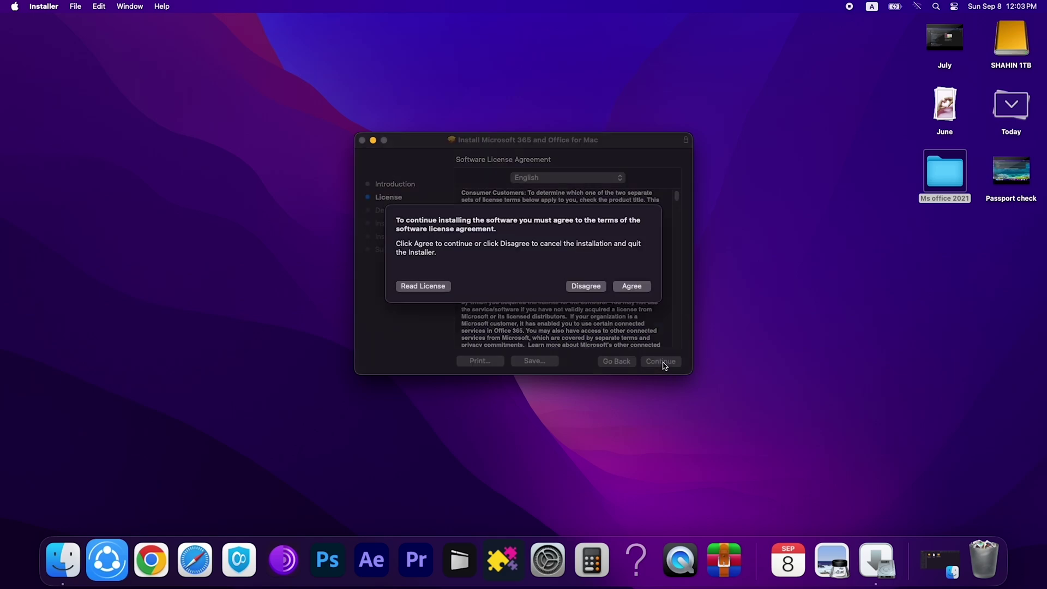
pyautogui.click(631, 288)
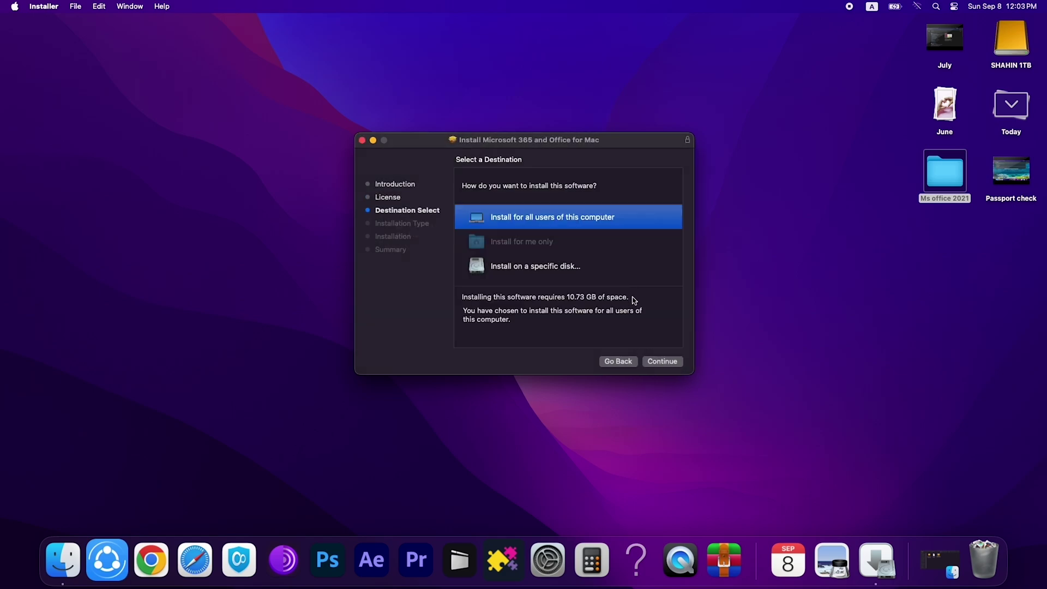
# Choose Macintosh HD as the installation destination disk
pyautogui.click(539, 262)
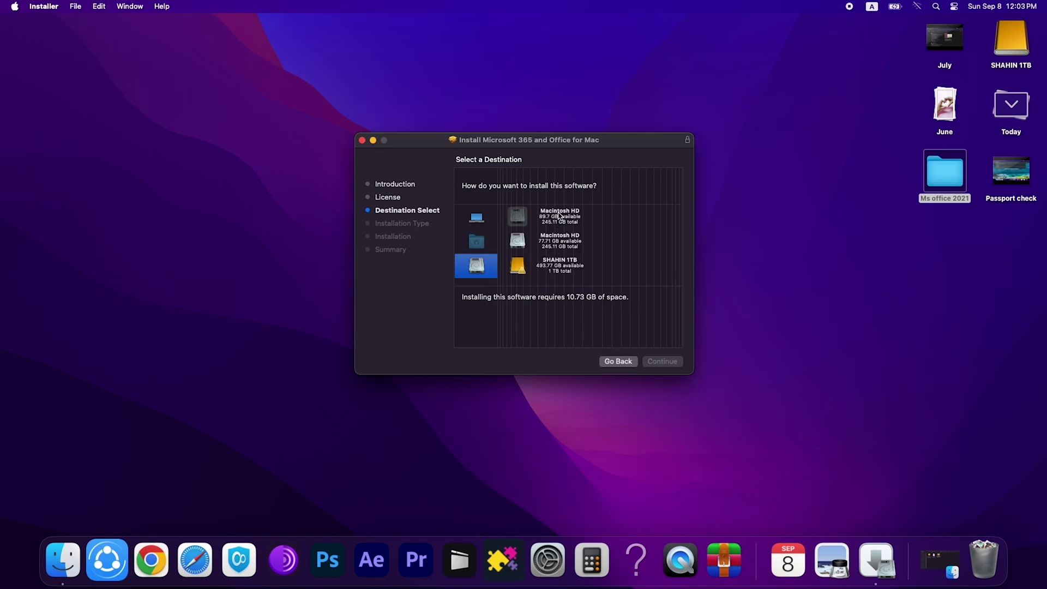
pyautogui.click(560, 218)
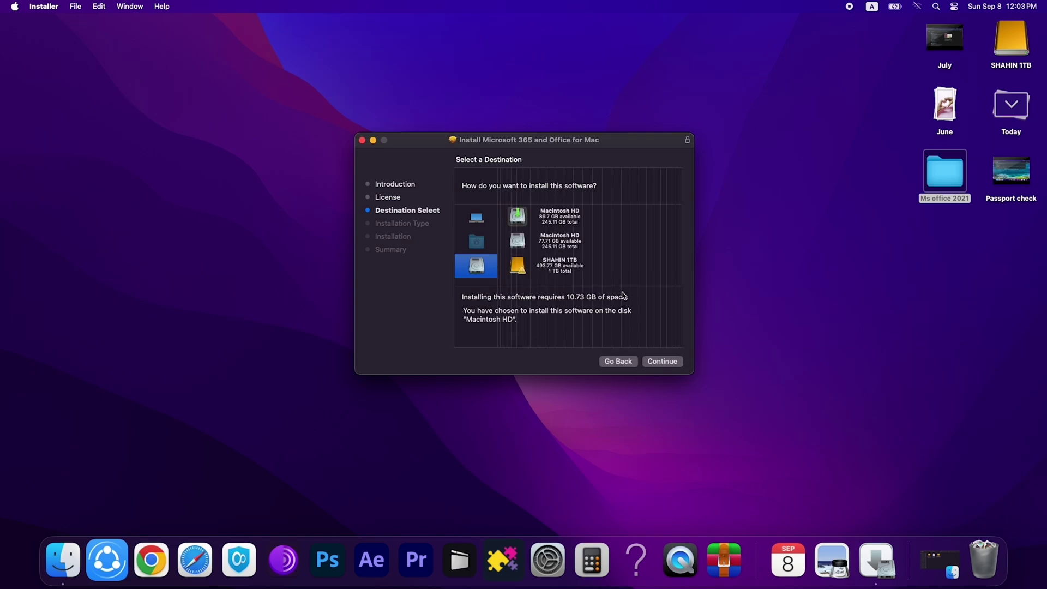
pyautogui.click(664, 362)
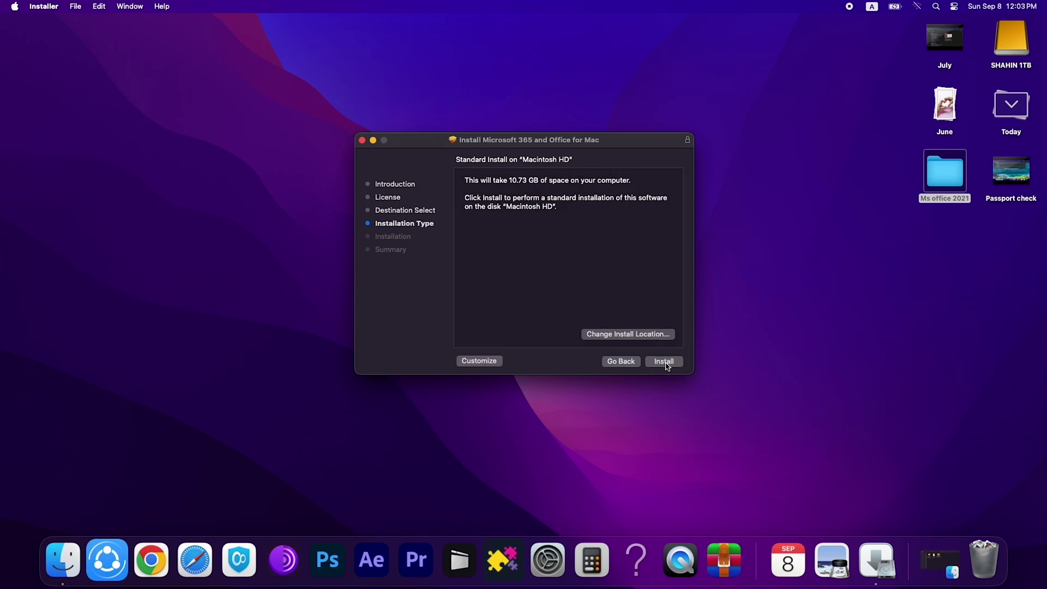
# Start the standard install and authorize it with the admin account password
pyautogui.click(666, 363)
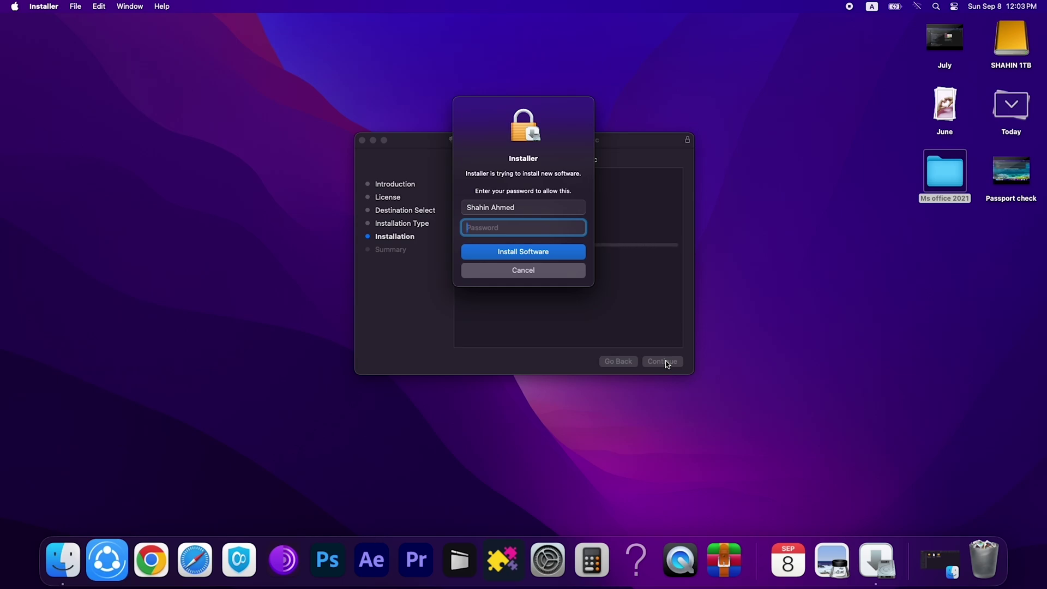
pyautogui.write('****')
pyautogui.press('Return')
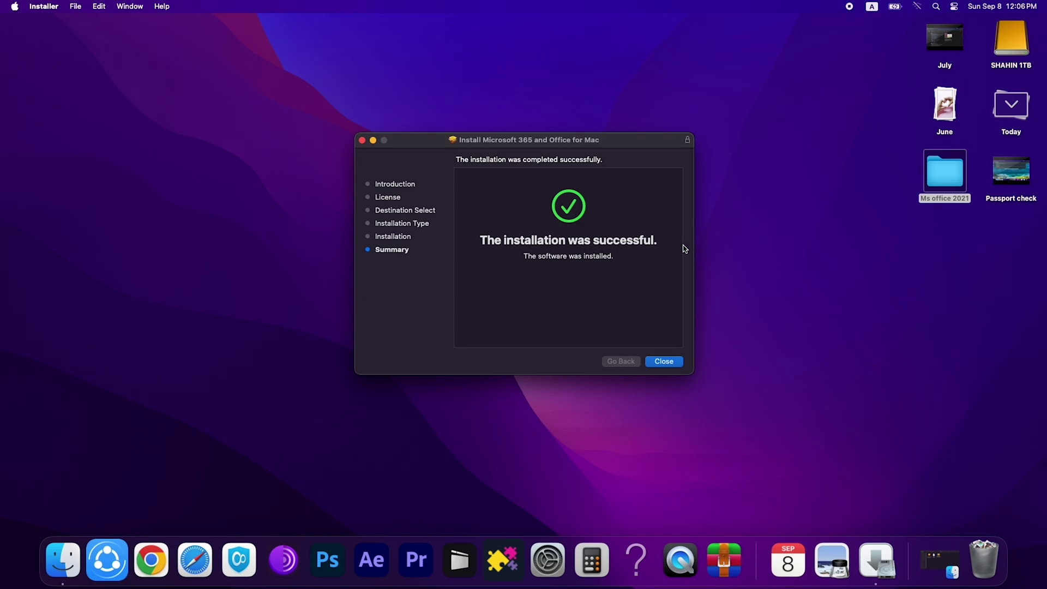
# Close the installer and rename LTSC_2021_VL_Serializer.pkg to Magic.pkg in Ms office 2021
pyautogui.click(678, 362)
pyautogui.doubleClick(952, 164)
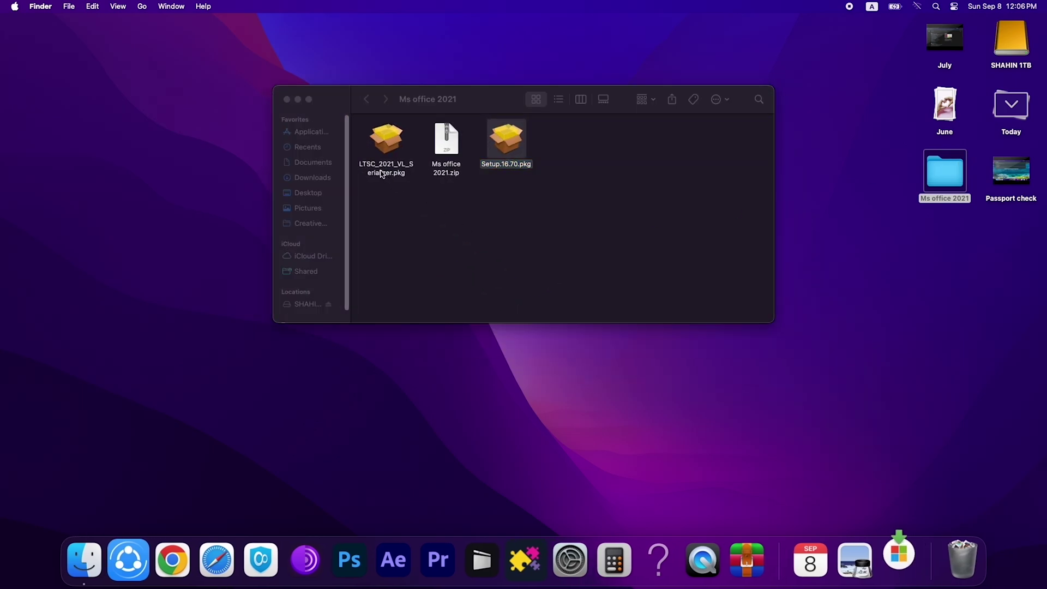
pyautogui.click(380, 169)
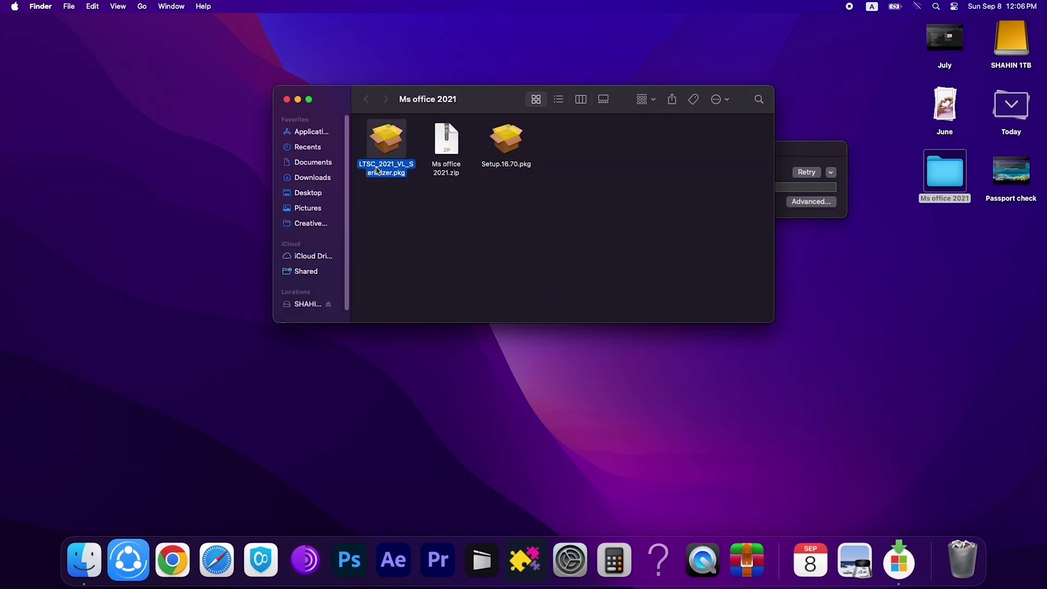
pyautogui.click(378, 170)
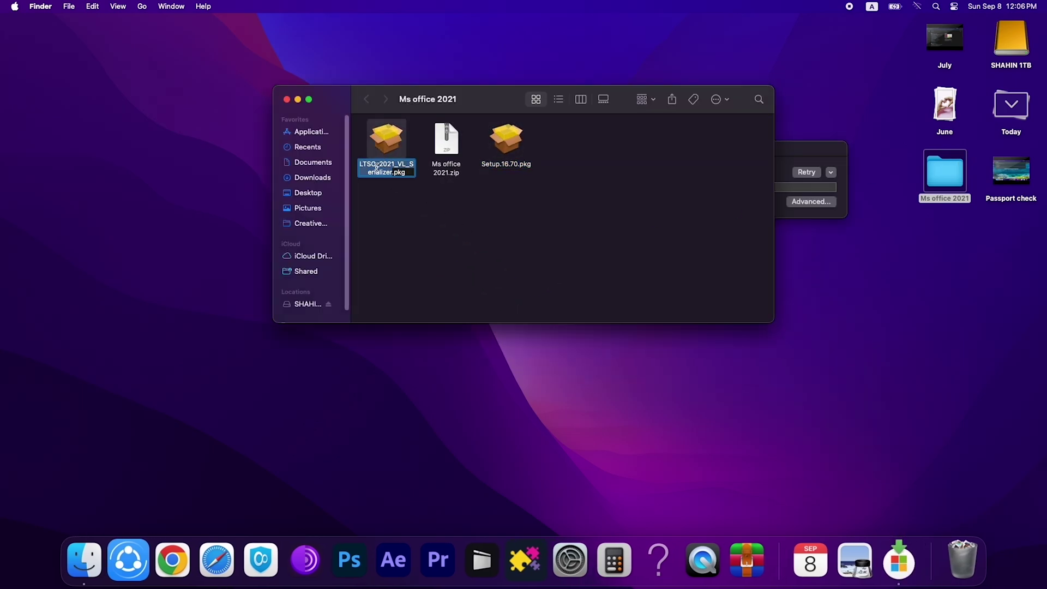
pyautogui.write('Magic')
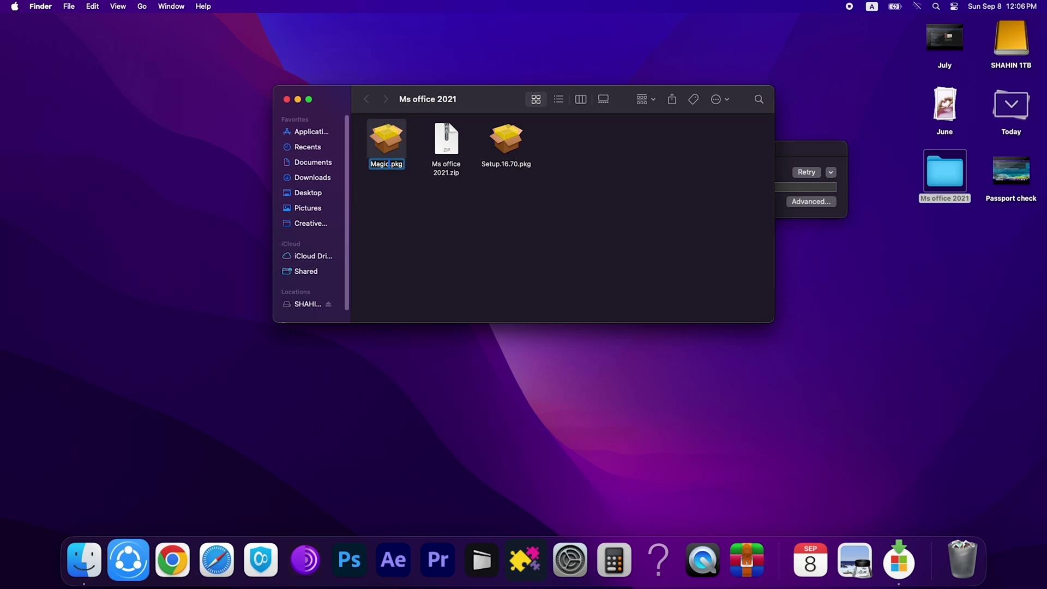
pyautogui.click(405, 239)
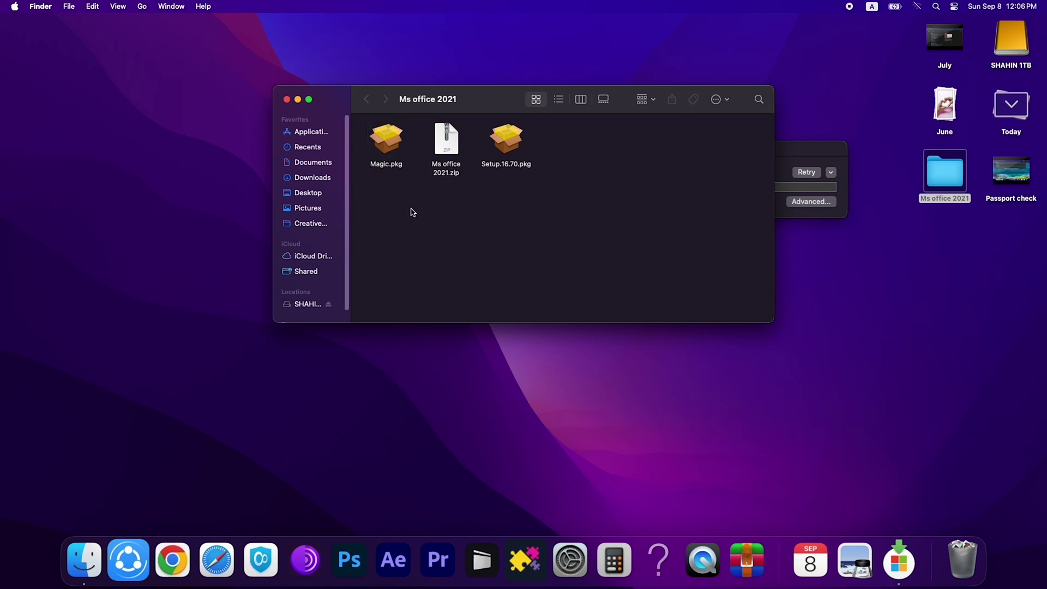
# Bring the AutoUpdate alert forward, close the folder window, and move the alert left
pyautogui.click(790, 150)
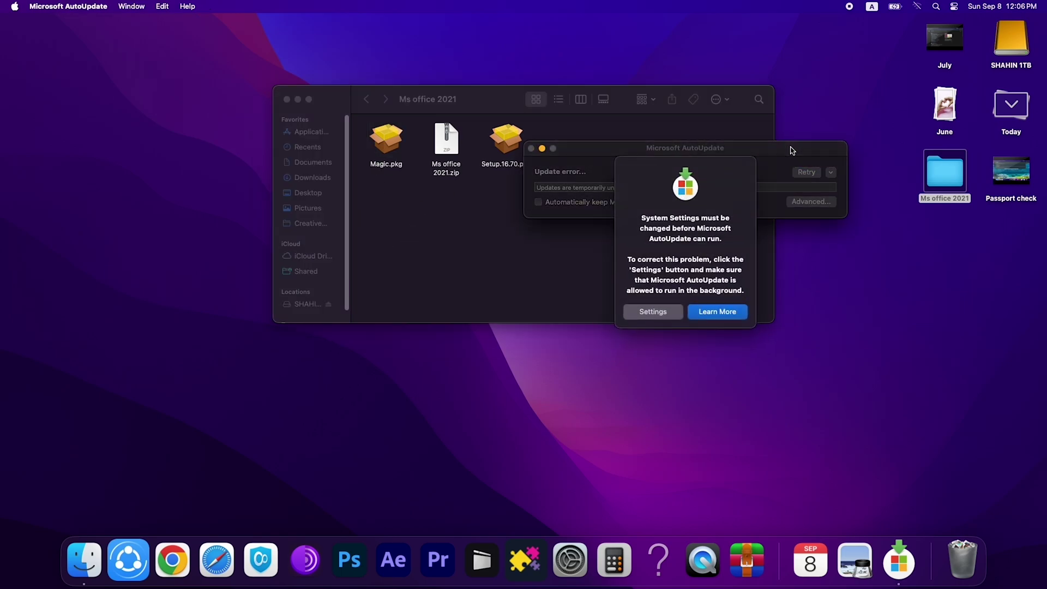
pyautogui.click(286, 100)
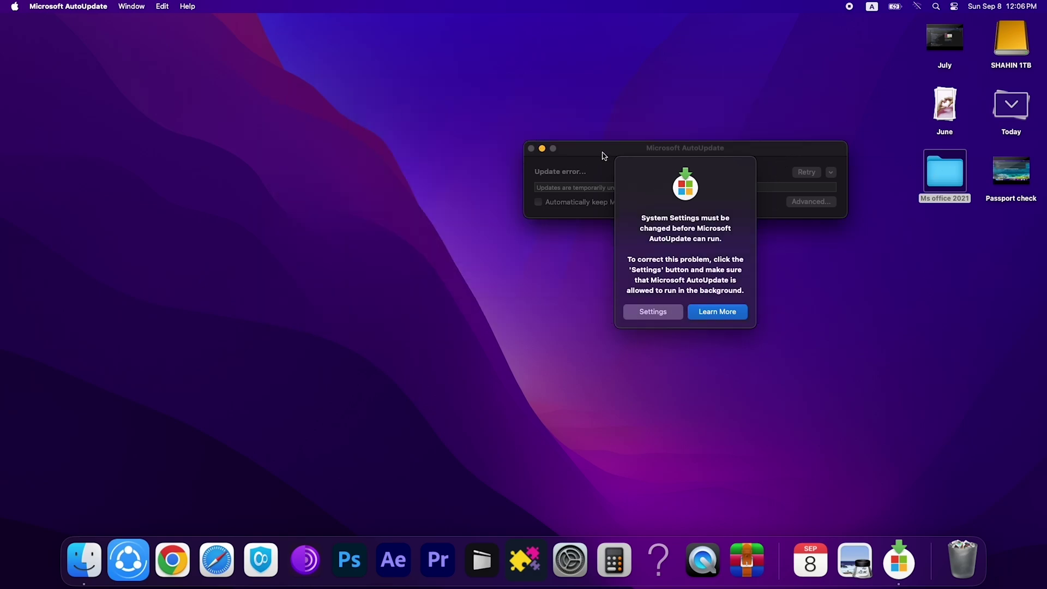
pyautogui.moveTo(602, 154); pyautogui.dragTo(439, 143)
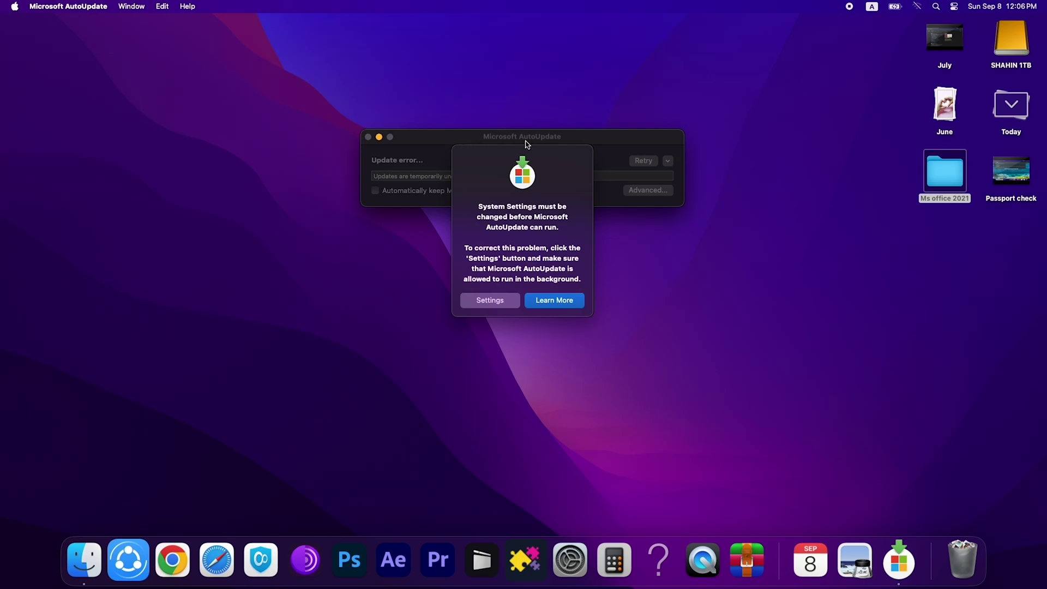
# Review AutoUpdate's background Login Items in System Settings, then close System Settings
pyautogui.click(507, 303)
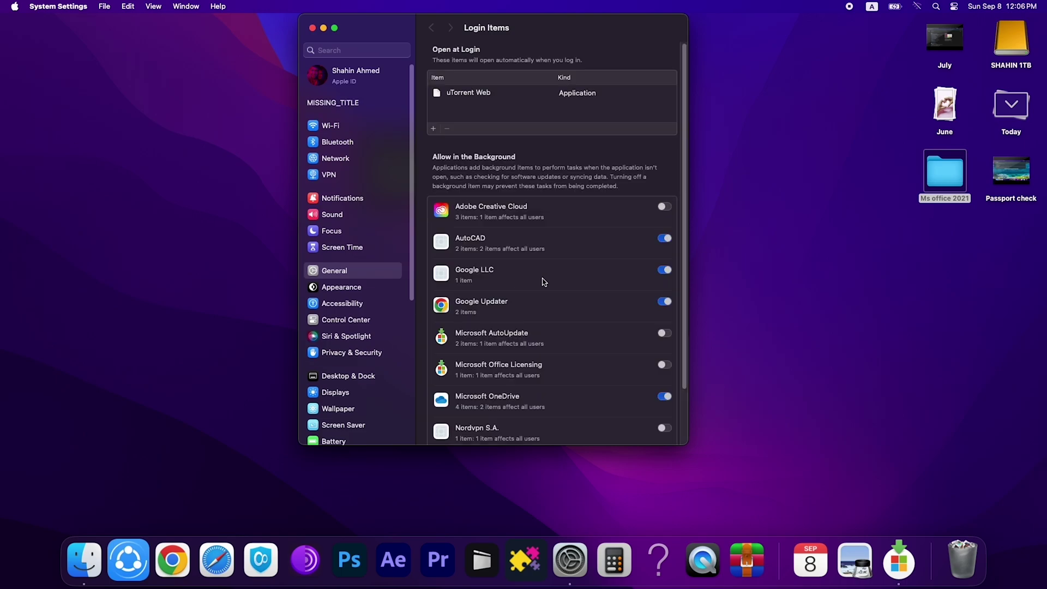
pyautogui.scroll(-1, 547, 282)
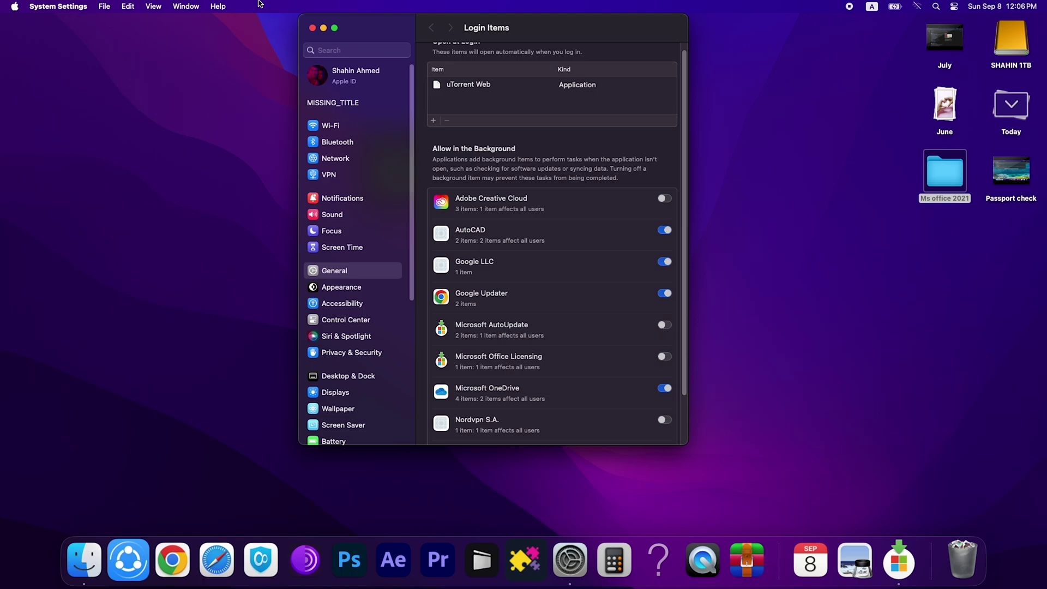
pyautogui.click(311, 28)
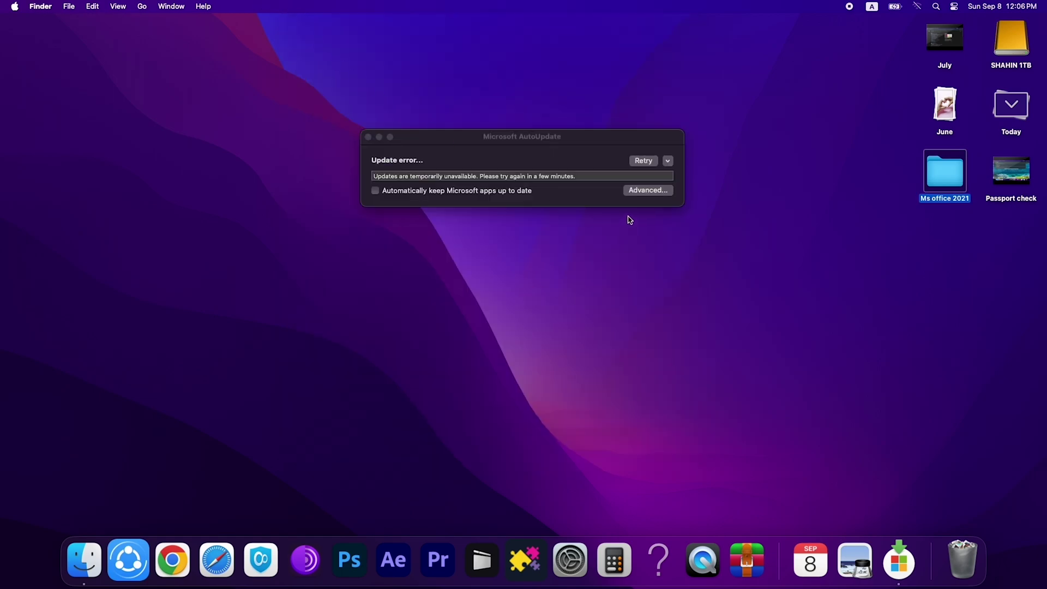
# Close AutoUpdate and launch the Magic.pkg installer from the Ms office 2021 folder
pyautogui.click(368, 137)
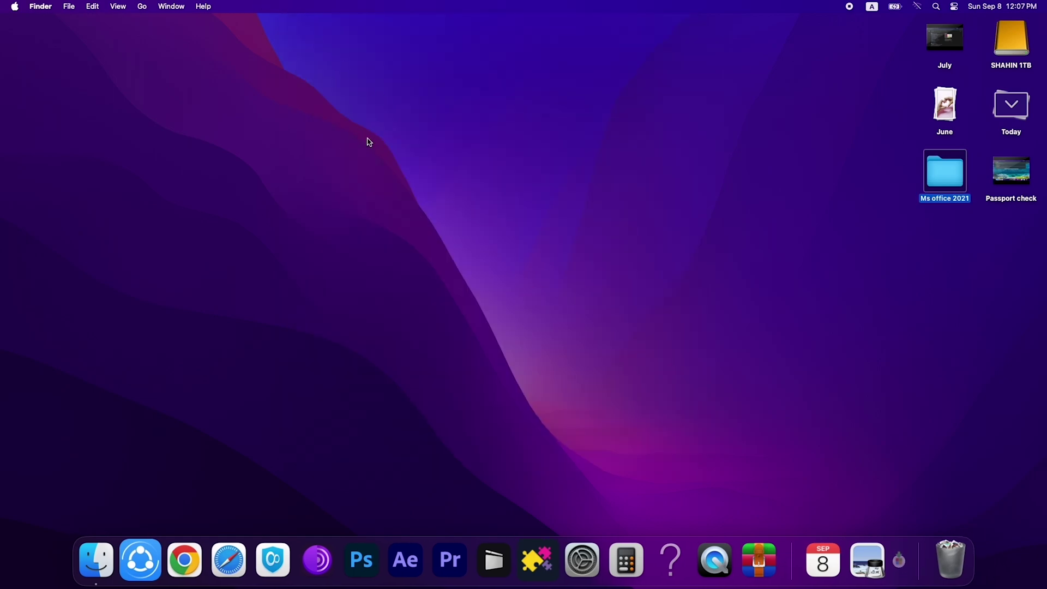
pyautogui.doubleClick(949, 185)
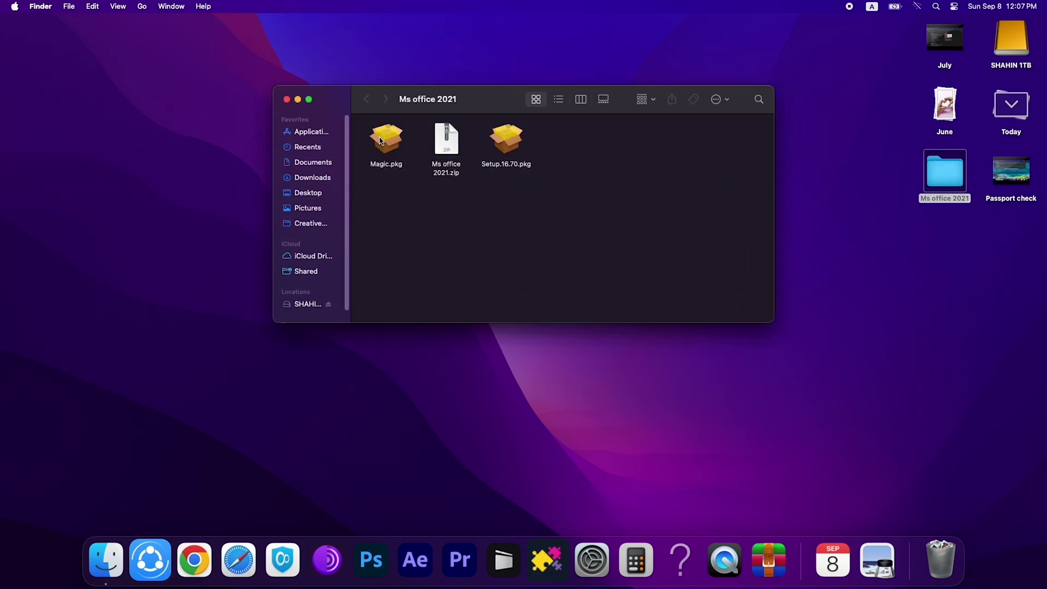
pyautogui.click(389, 142)
pyautogui.doubleClick(396, 140)
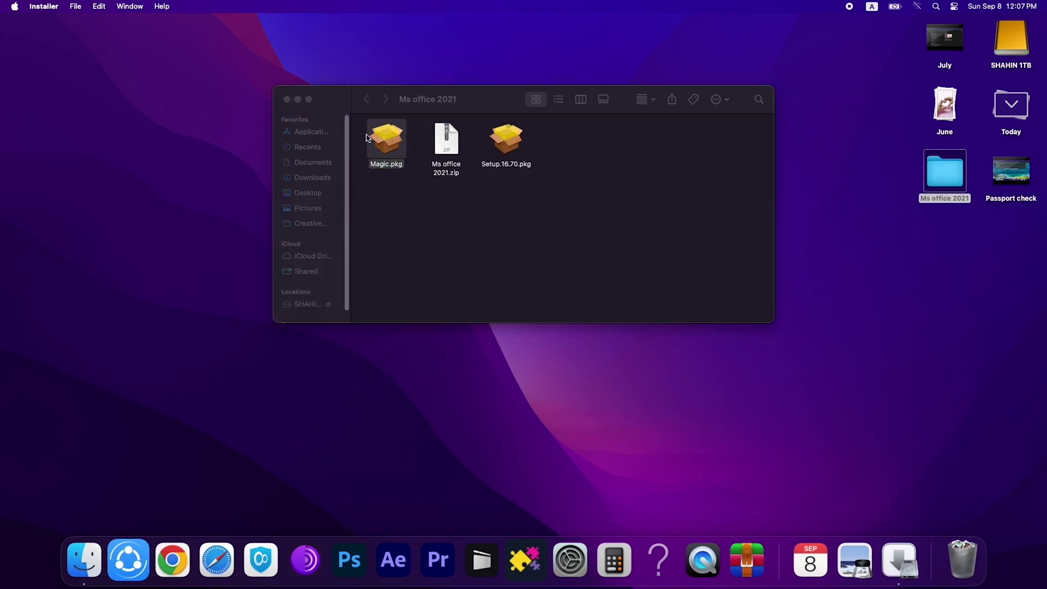
pyautogui.click(286, 99)
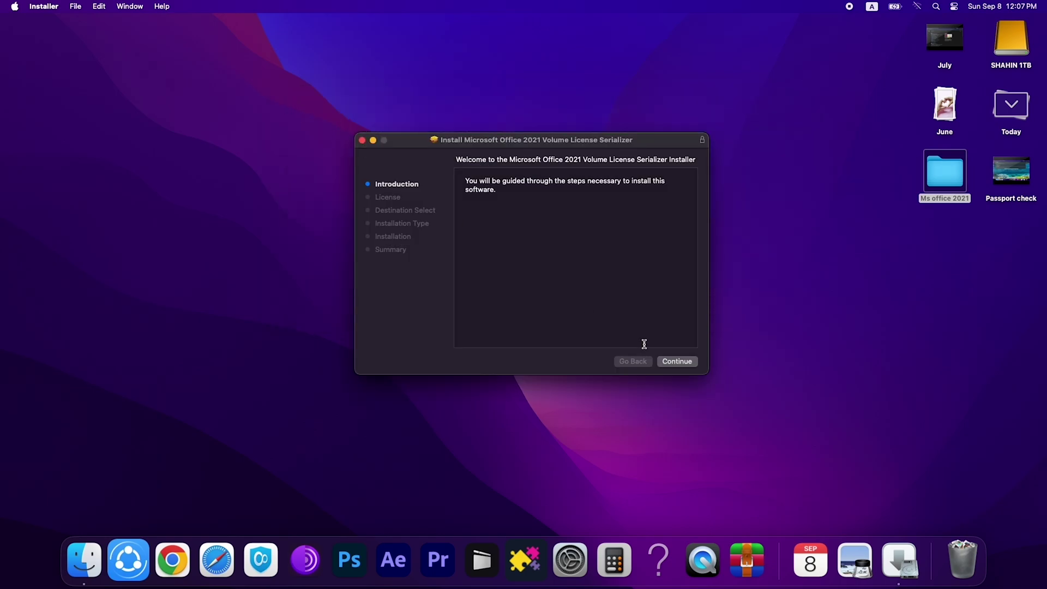
# Agree to the license and install the Volume License Serializer, authorizing with the admin password
pyautogui.click(683, 365)
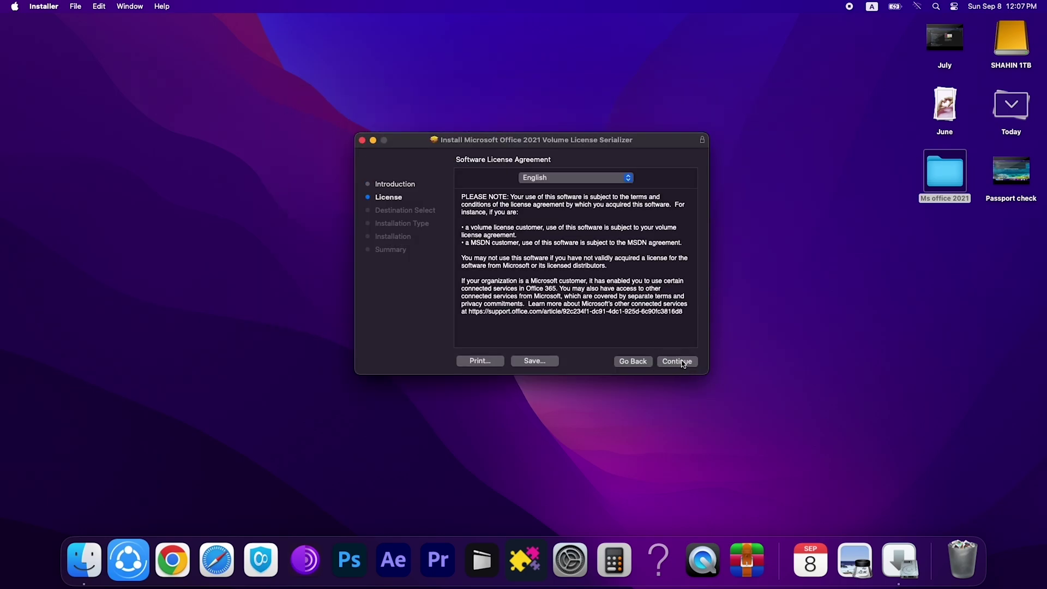
pyautogui.click(683, 364)
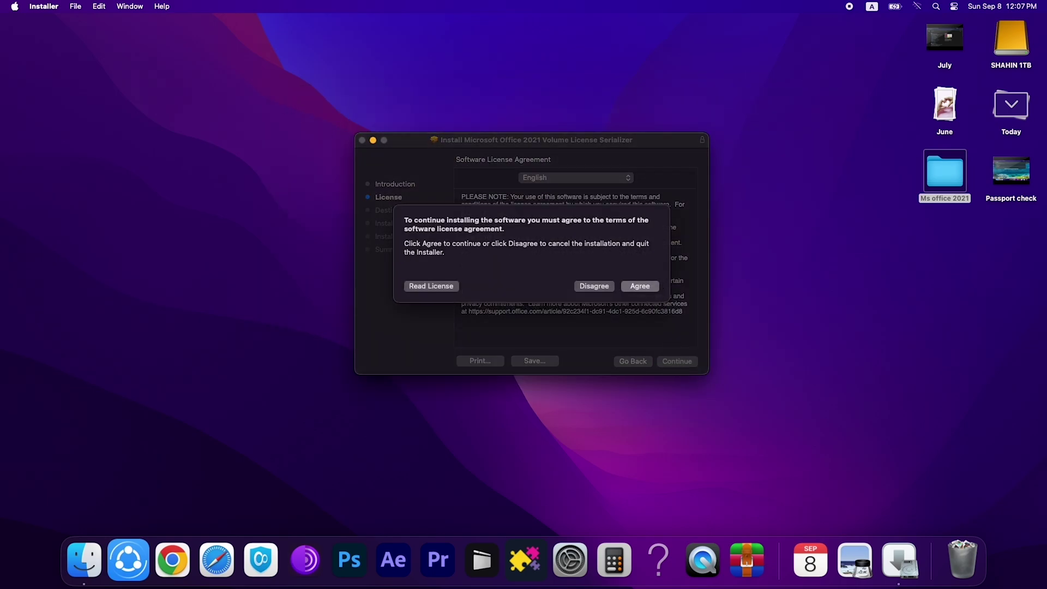
pyautogui.click(640, 287)
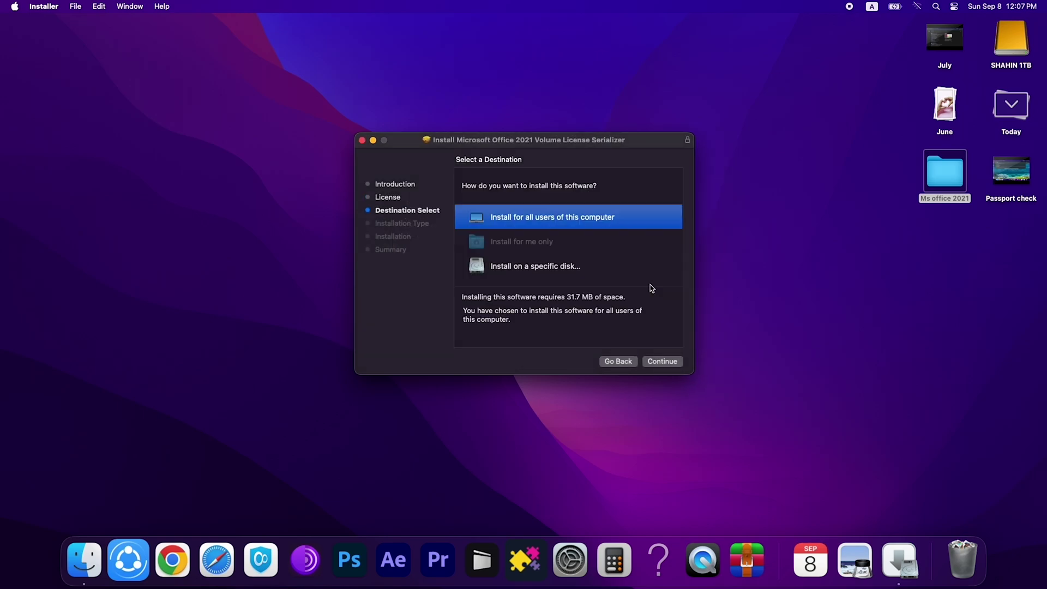
pyautogui.click(663, 362)
pyautogui.click(665, 362)
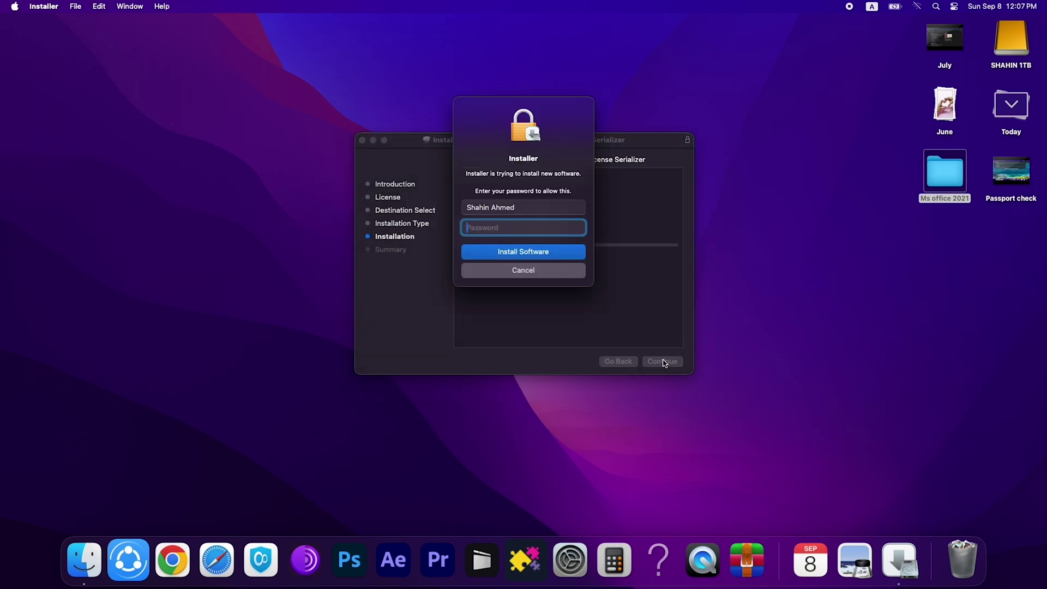
pyautogui.write('••')
pyautogui.press('Return')
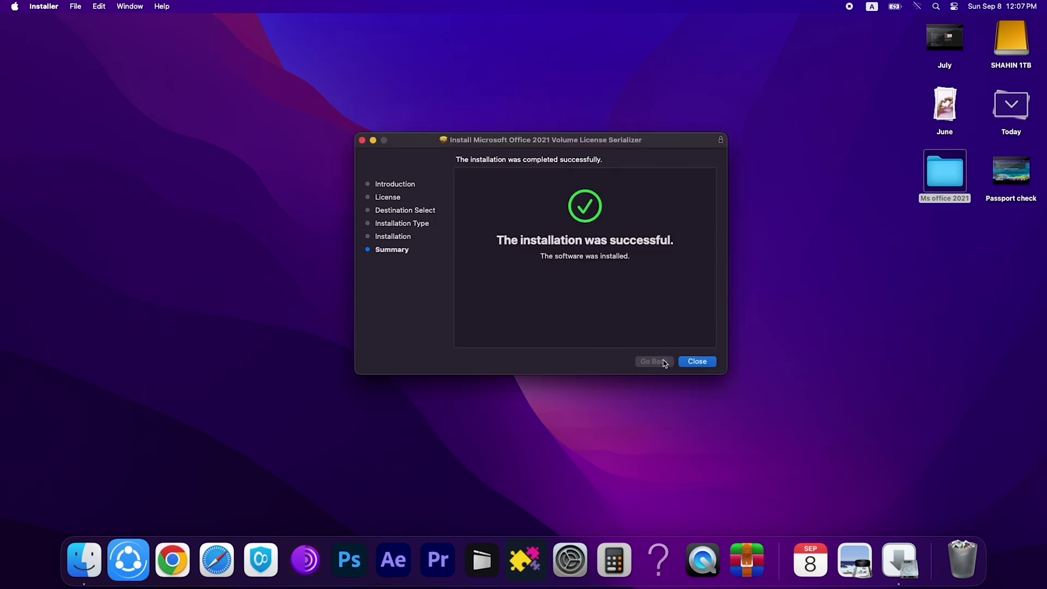
# Close the finished installer and show the Applications folder in a new Finder window
pyautogui.click(707, 364)
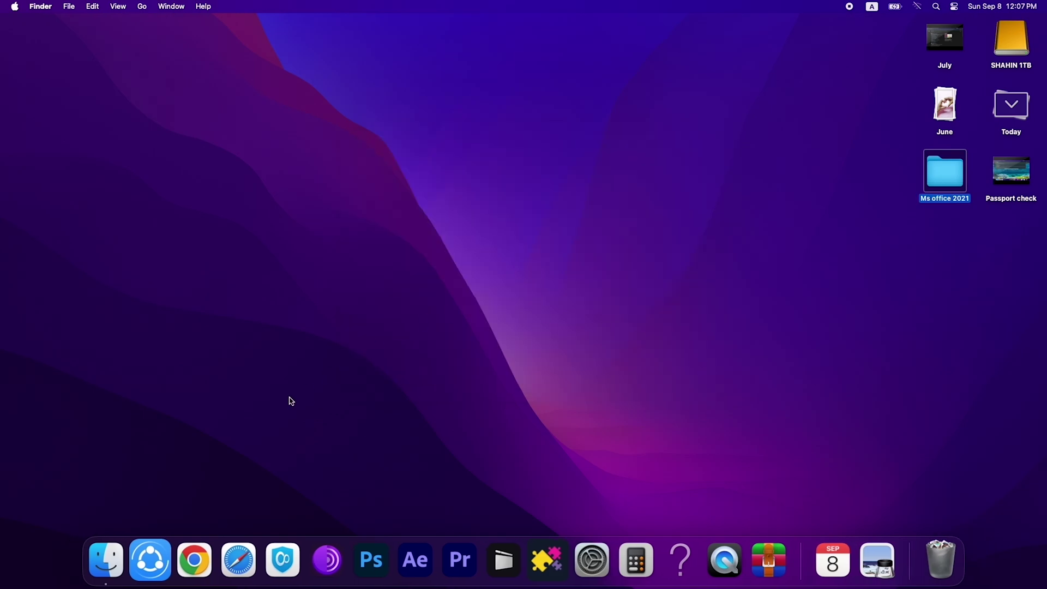
pyautogui.click(106, 559)
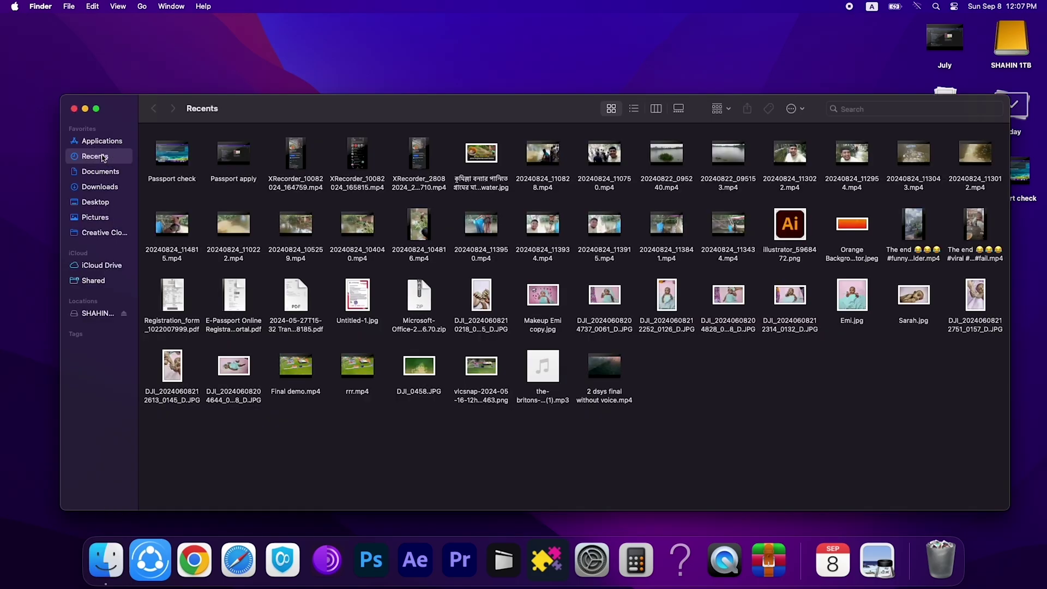
pyautogui.click(103, 144)
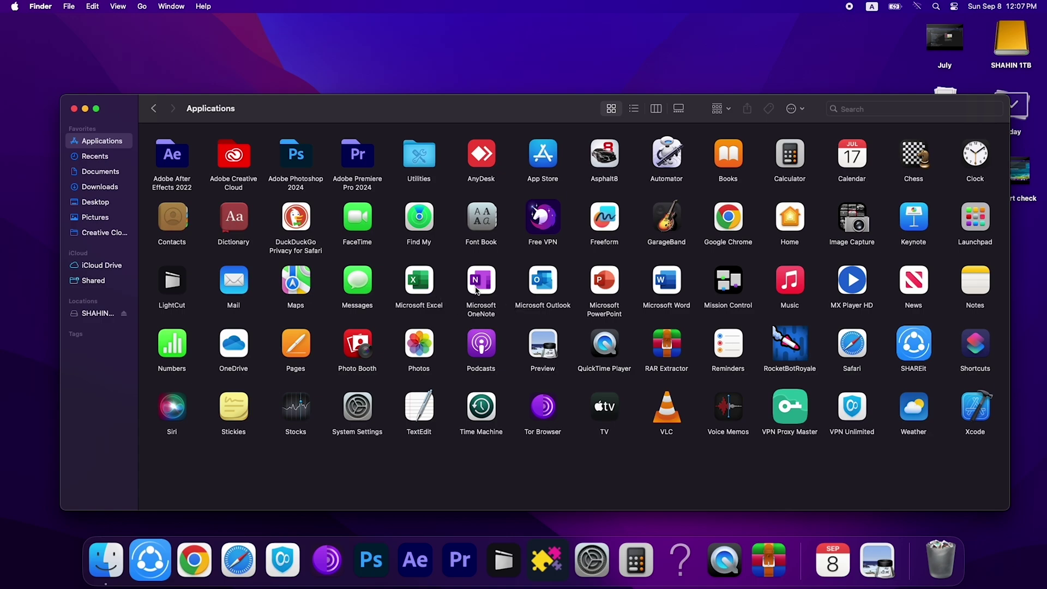
# Check the installed Office apps and launch Microsoft Word and Microsoft Excel
pyautogui.click(430, 281)
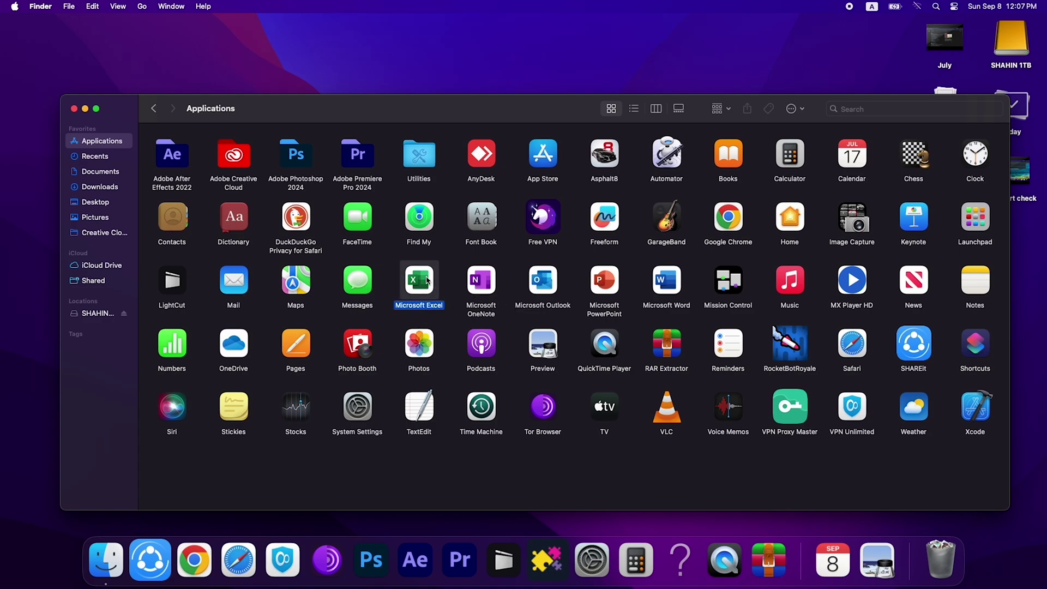
pyautogui.click(494, 285)
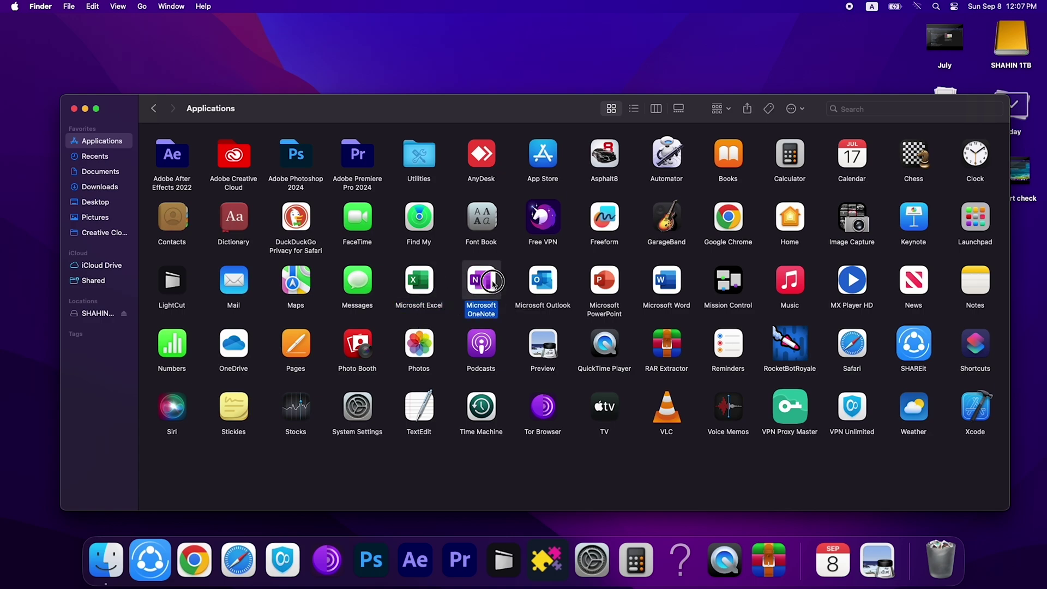
pyautogui.click(550, 282)
pyautogui.click(611, 287)
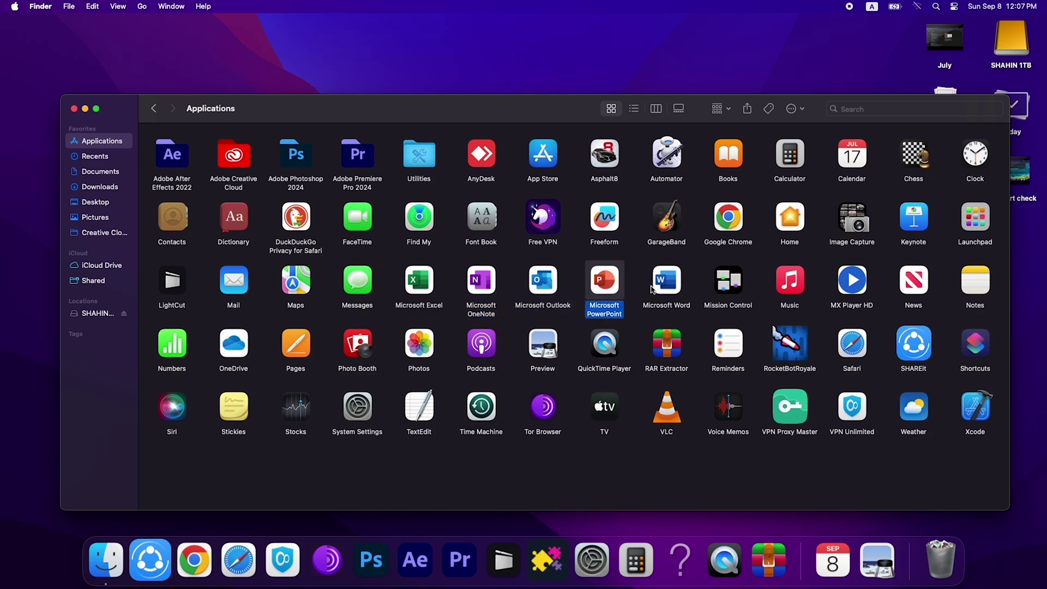
pyautogui.click(676, 287)
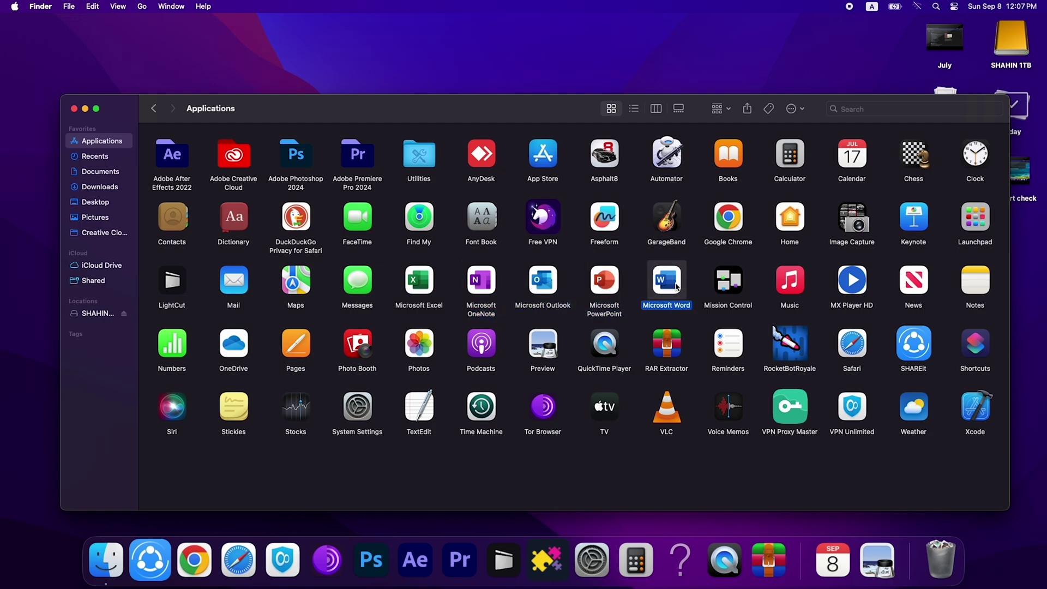
pyautogui.doubleClick(676, 287)
pyautogui.click(426, 285)
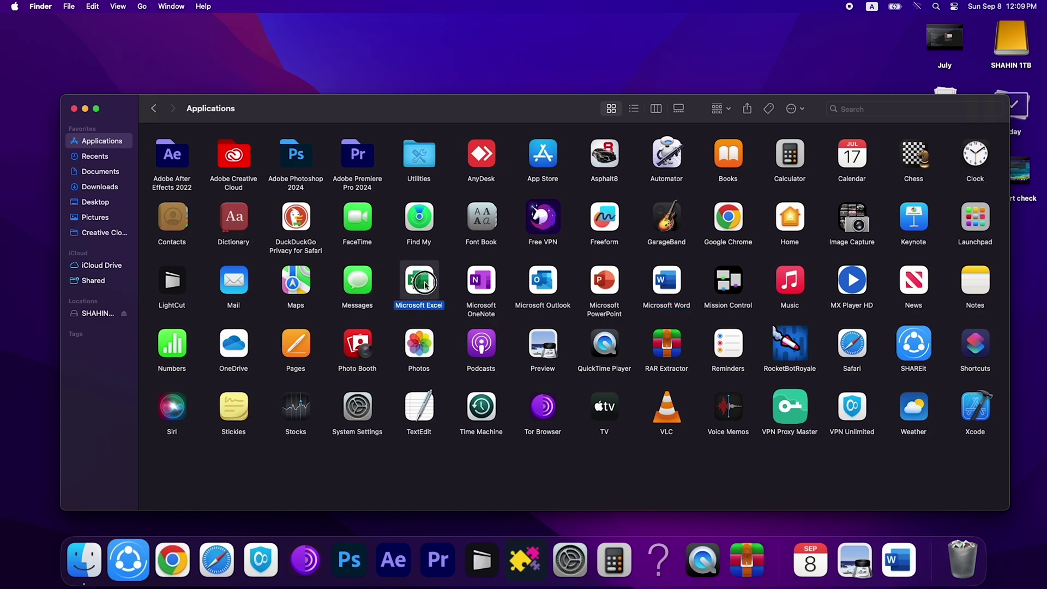
pyautogui.doubleClick(426, 285)
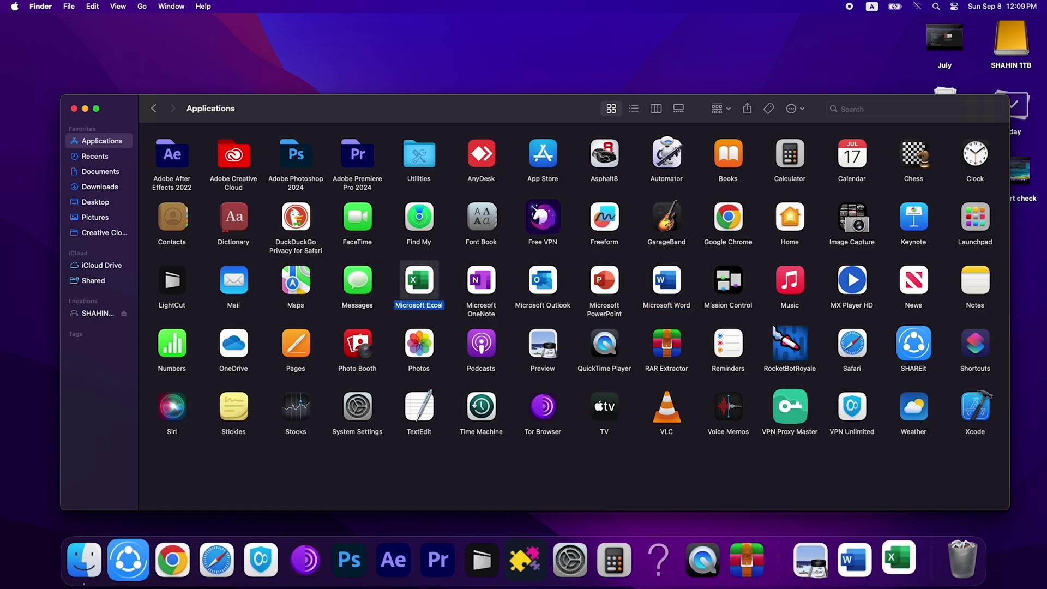
# Minimize the Applications window, skip Microsoft sign-in, and start using Excel
pyautogui.click(84, 109)
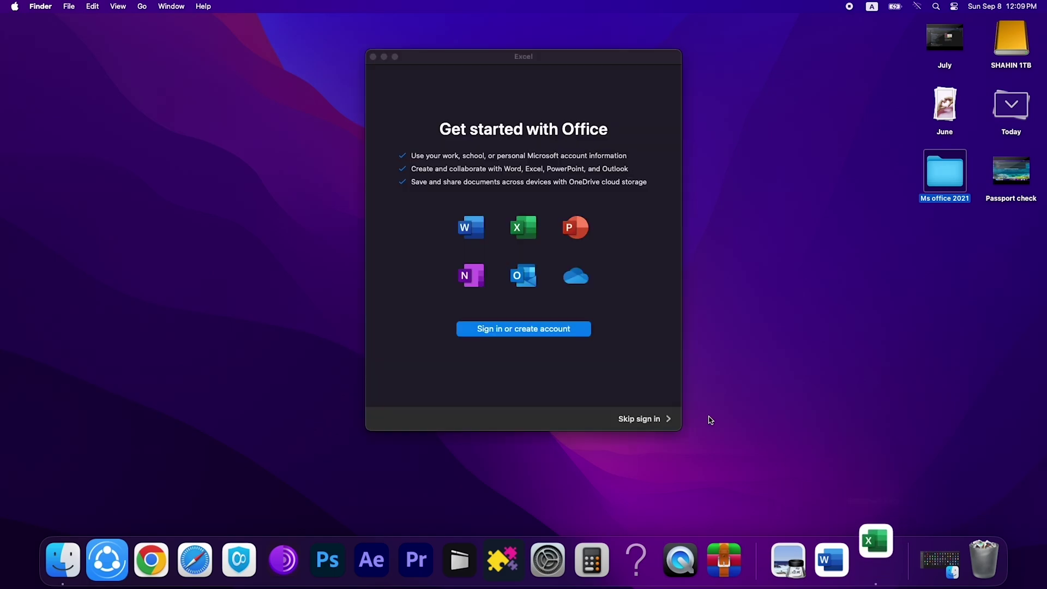
pyautogui.click(628, 421)
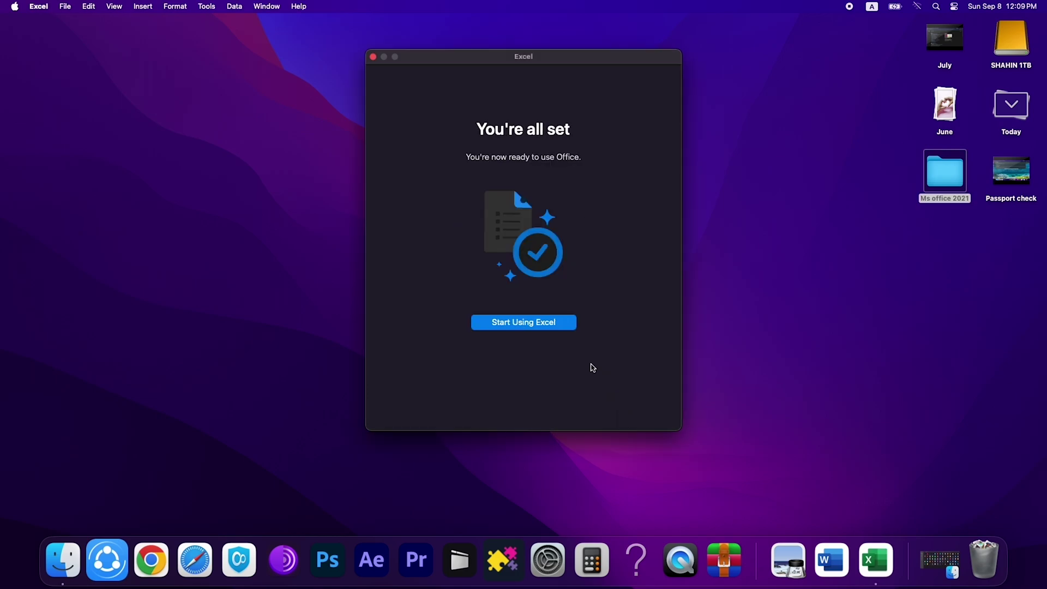
pyautogui.click(530, 329)
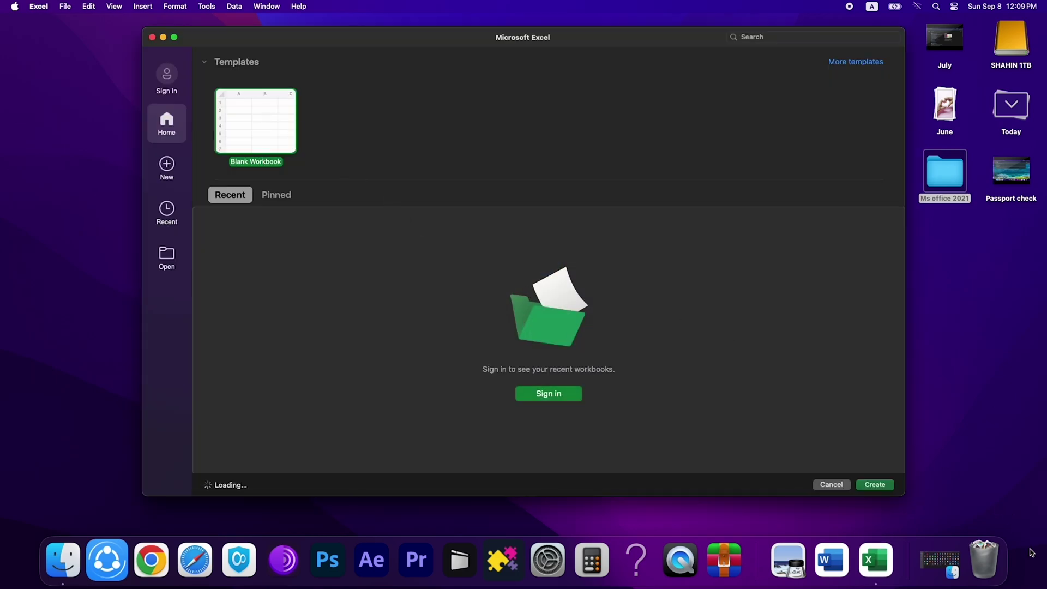
# Create the blank Book1 workbook, select A3:K25 then M8, and close the Office Update notice
pyautogui.click(876, 485)
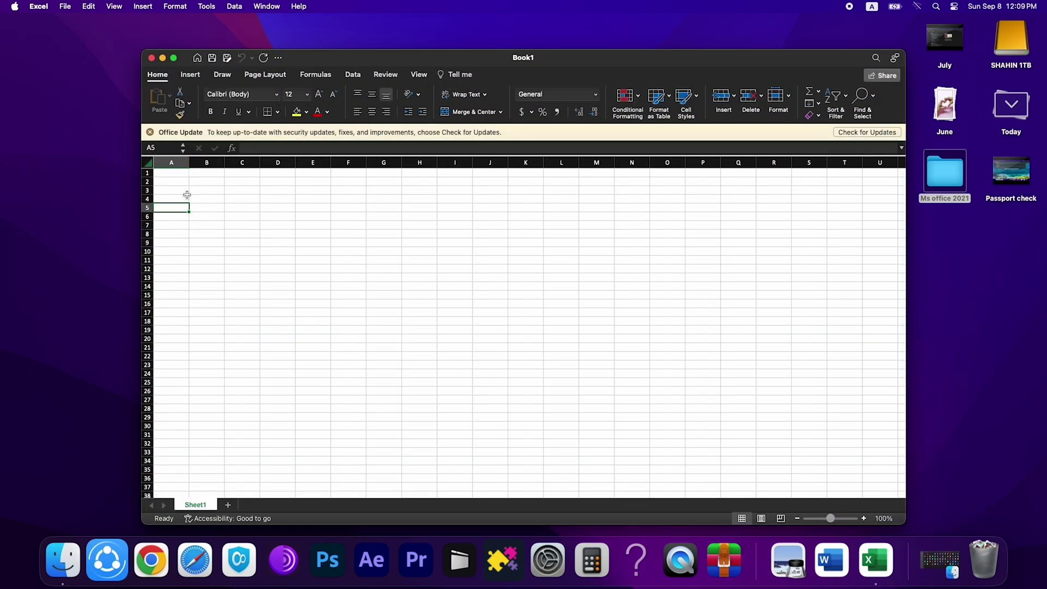
pyautogui.moveTo(187, 195); pyautogui.dragTo(543, 384)
pyautogui.click(611, 236)
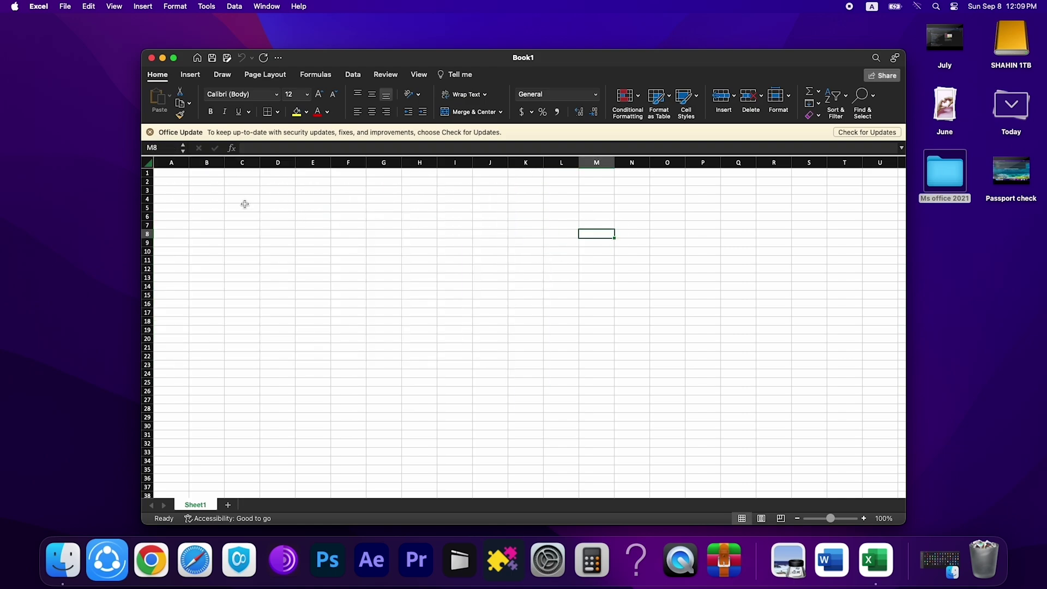
pyautogui.click(149, 133)
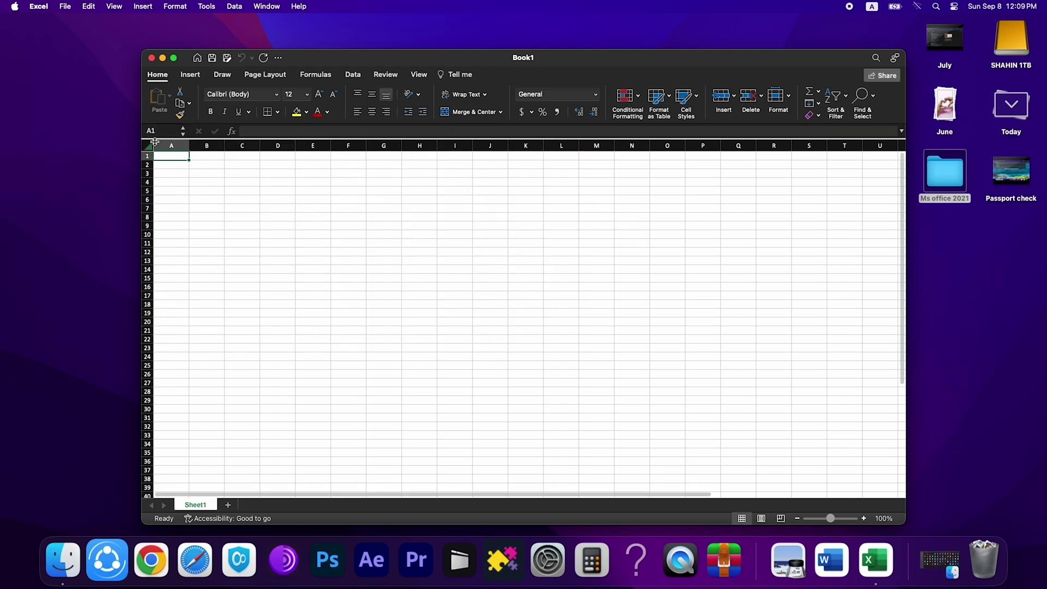